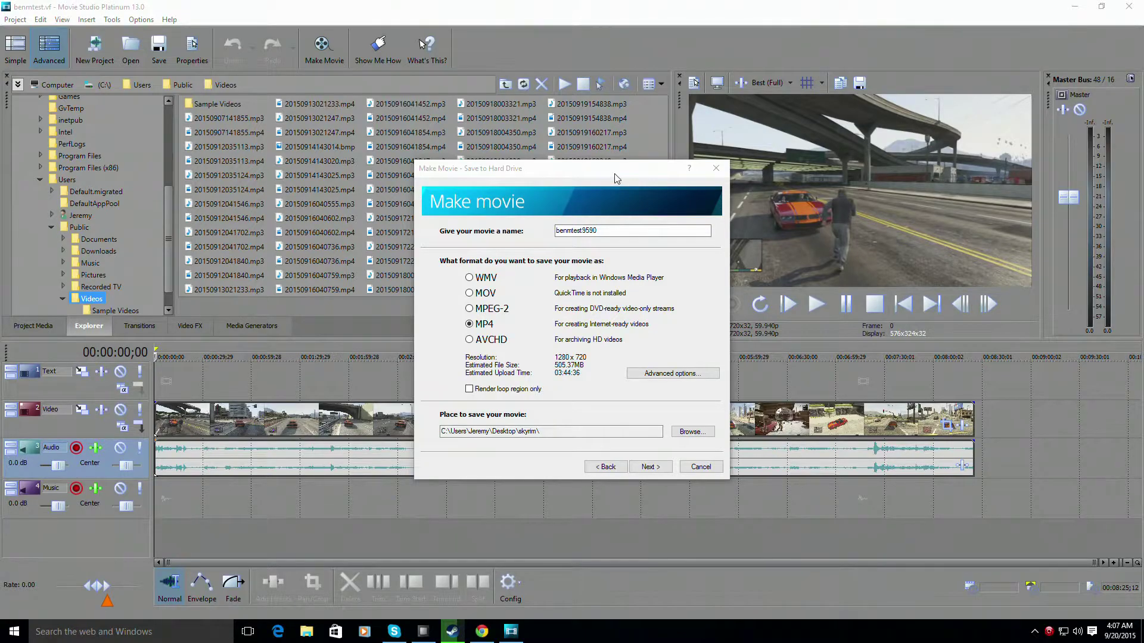
Step: Drag the Make Movie export dialog up and left, clear of the video preview
left_click_drag(614, 173, 350, 124)
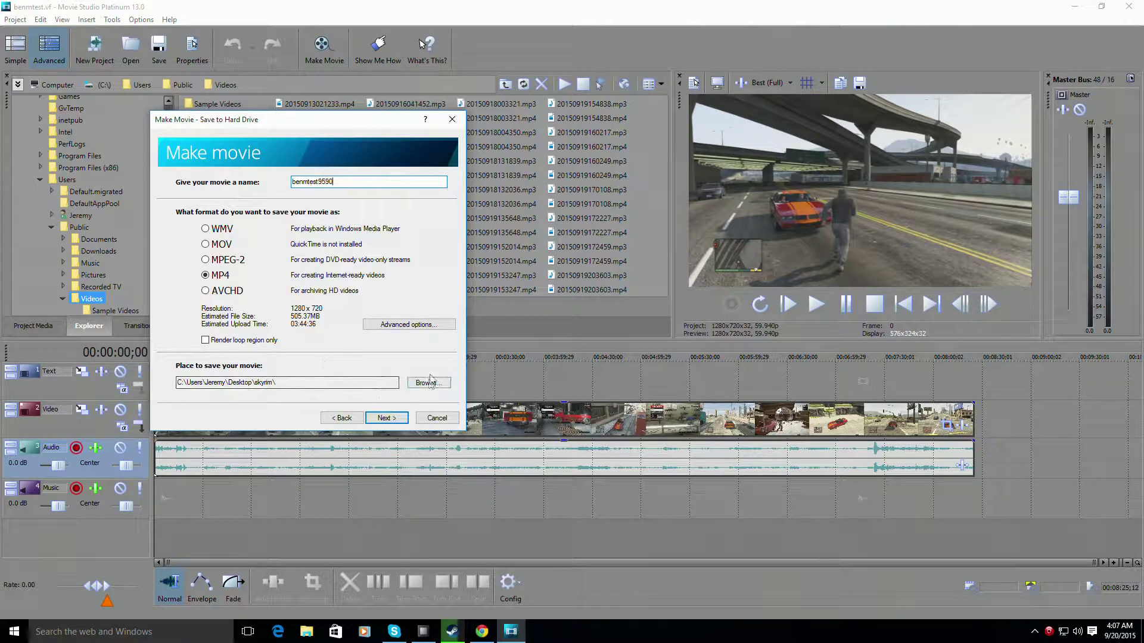
Step: Open Advanced options to reach Render As with Sony AVC/MVC, Internet 1280x720-30p12
left_click(428, 325)
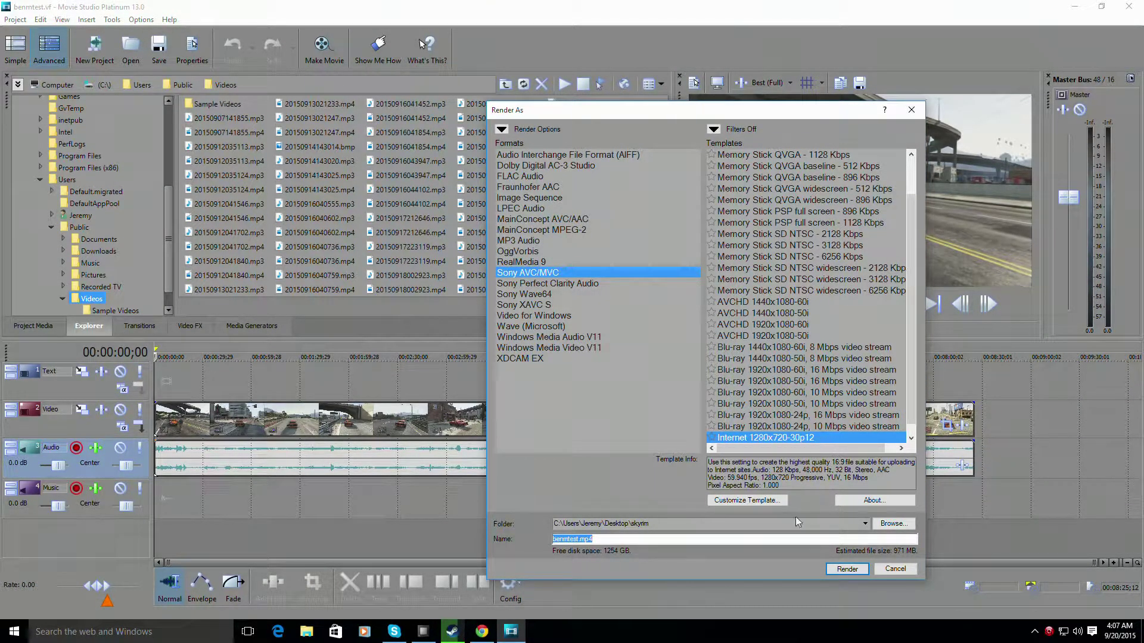
Step: Customize the Internet 1280x720 template to use Automatic (recommended) encode mode
left_click(766, 502)
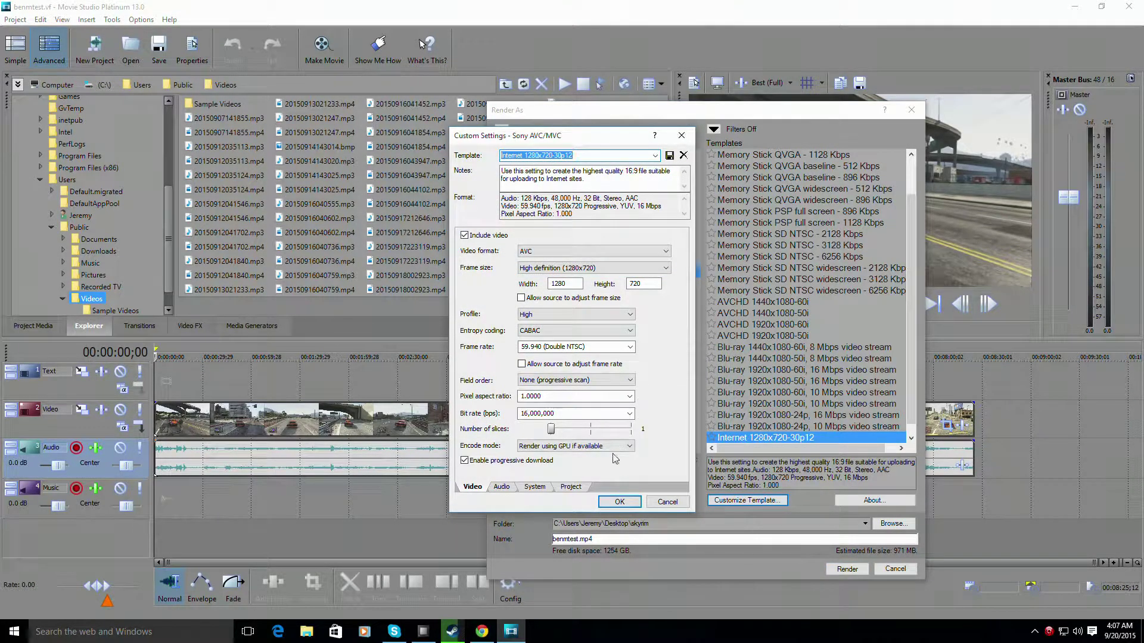
left_click(614, 451)
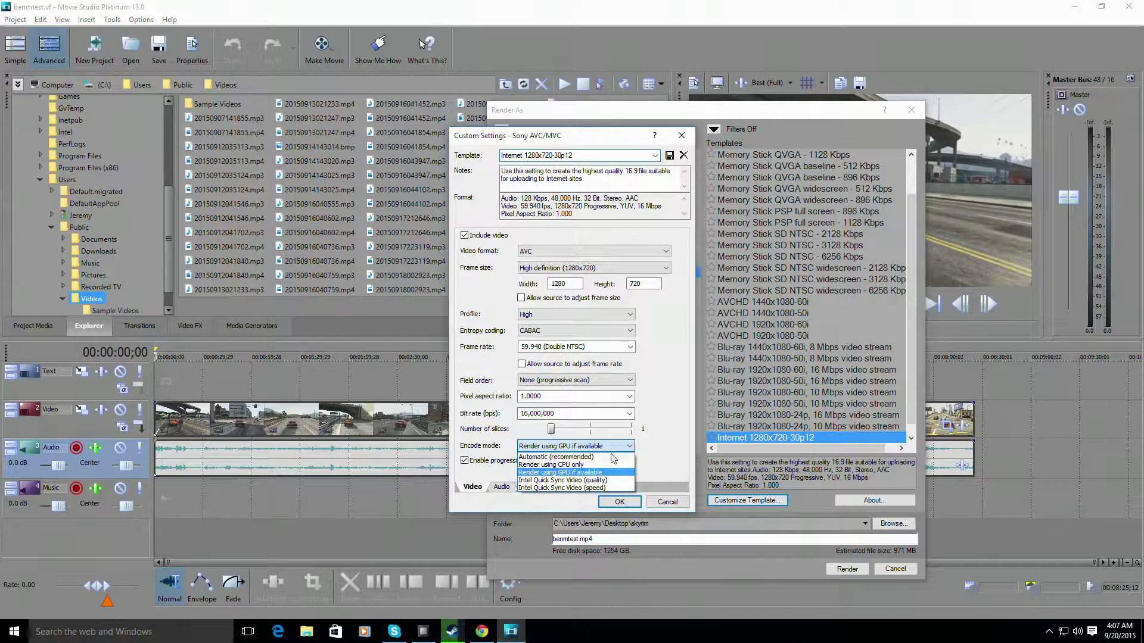
left_click(584, 457)
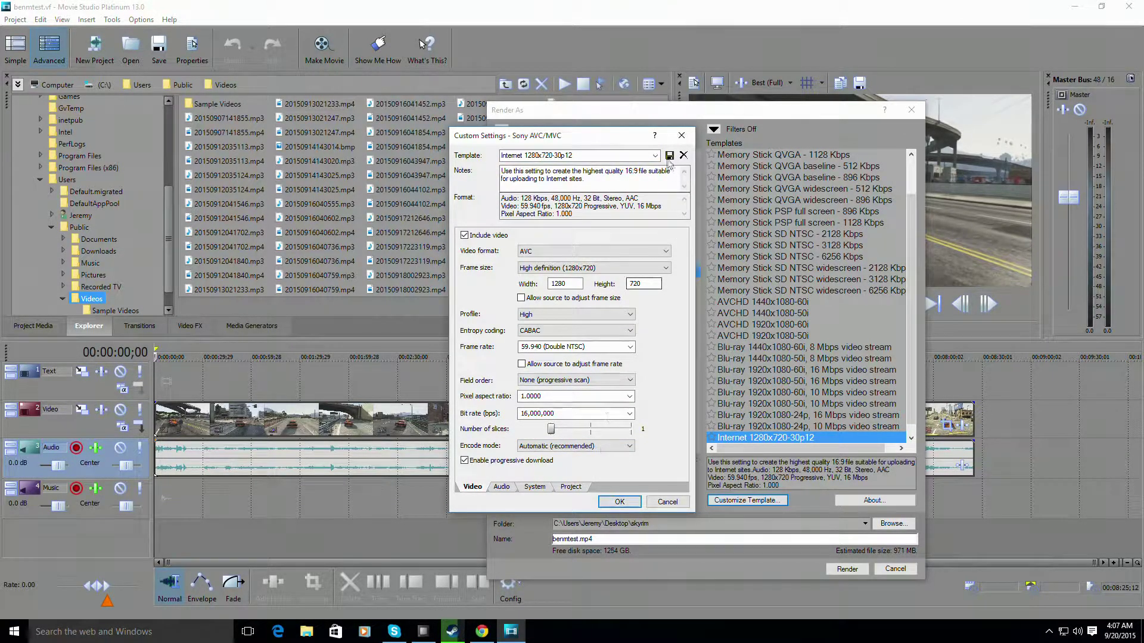
left_click(609, 501)
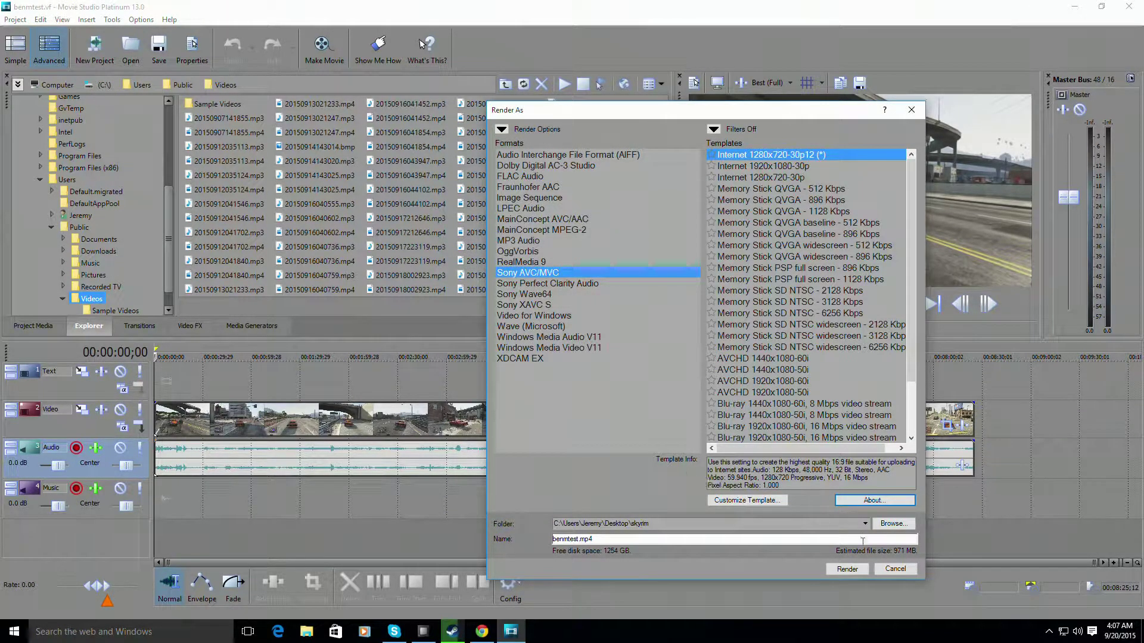
Step: Decline overwriting benmtest.mp4 and add 9590 to the output file name
left_click(852, 573)
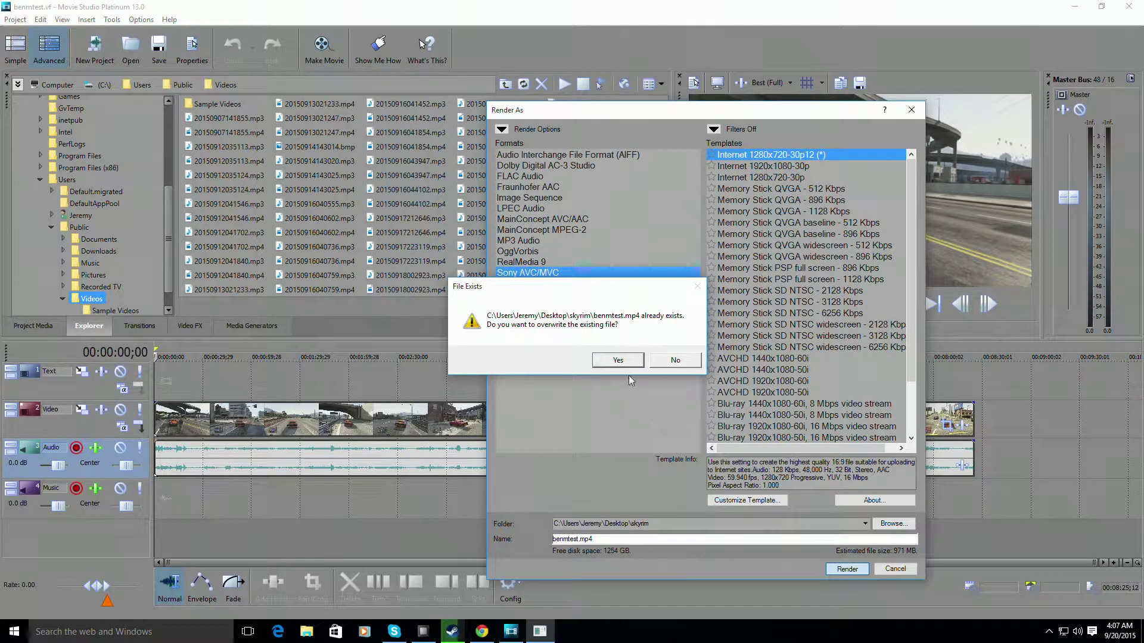
left_click(674, 366)
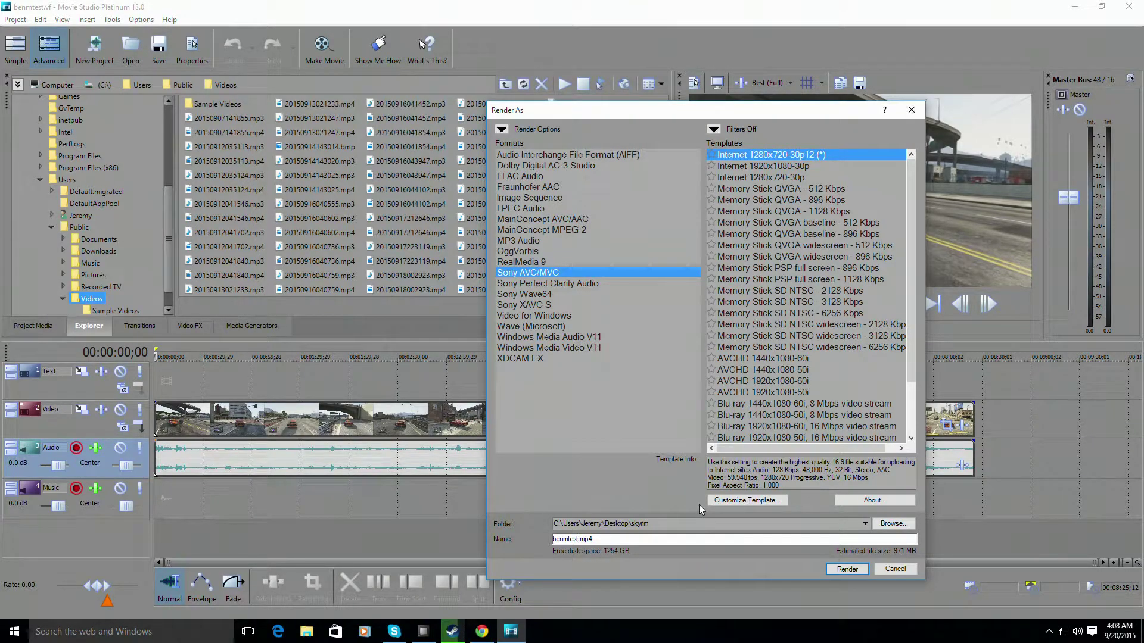
type("959")
type("0")
Step: Start rendering the project to benmtes9590t.mp4 from the Render As dialog
left_click(837, 571)
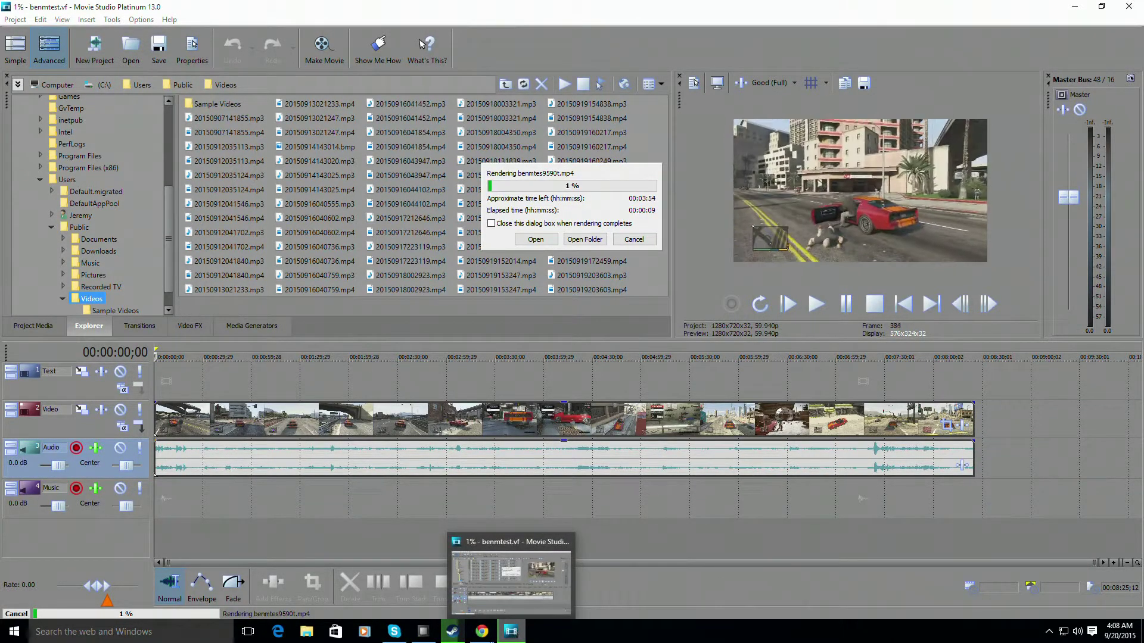
Step: Bring Open Hardware Monitor to the front and shift its window slightly right
left_click(415, 637)
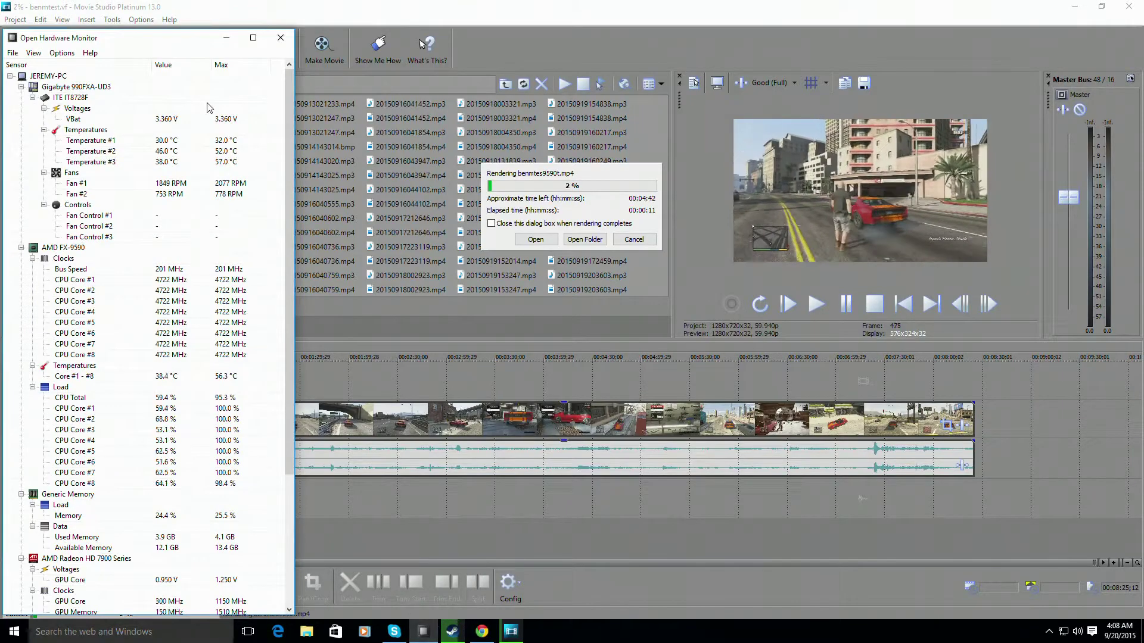
left_click_drag(176, 43, 253, 33)
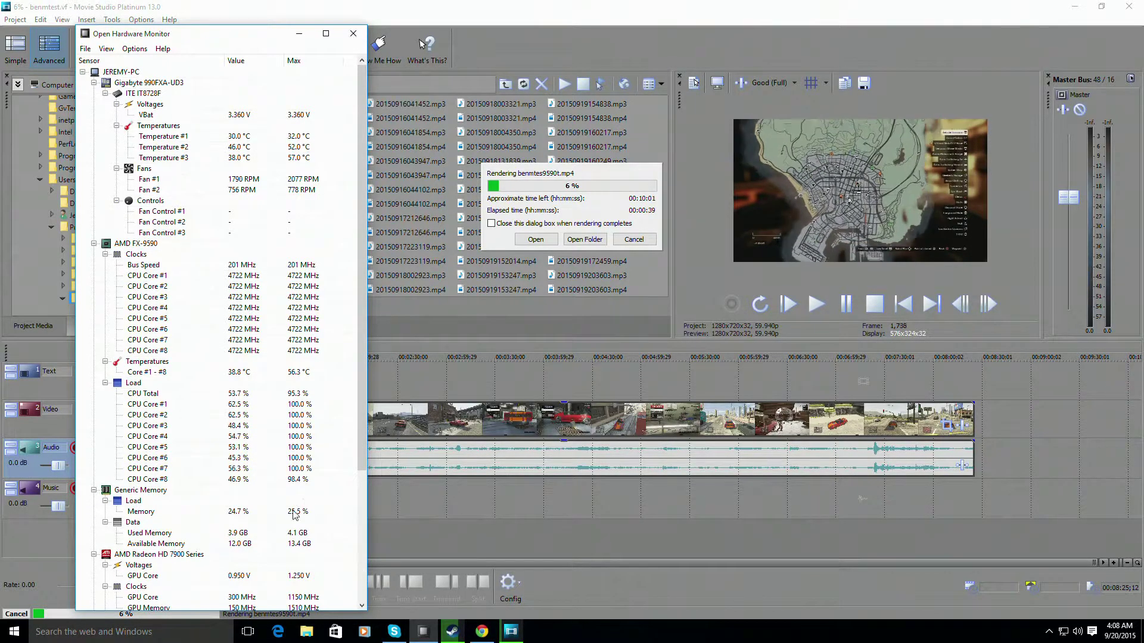
Step: Scroll the sensor list down to reveal the Radeon GPU readings while rendering
scroll(227, 462, "down", 1)
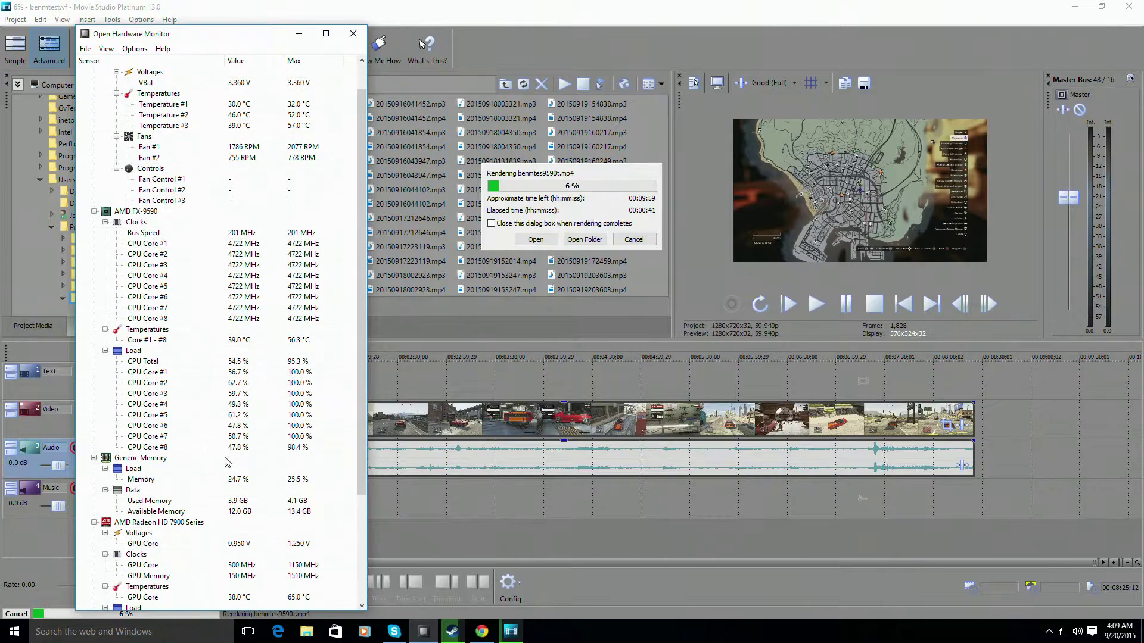